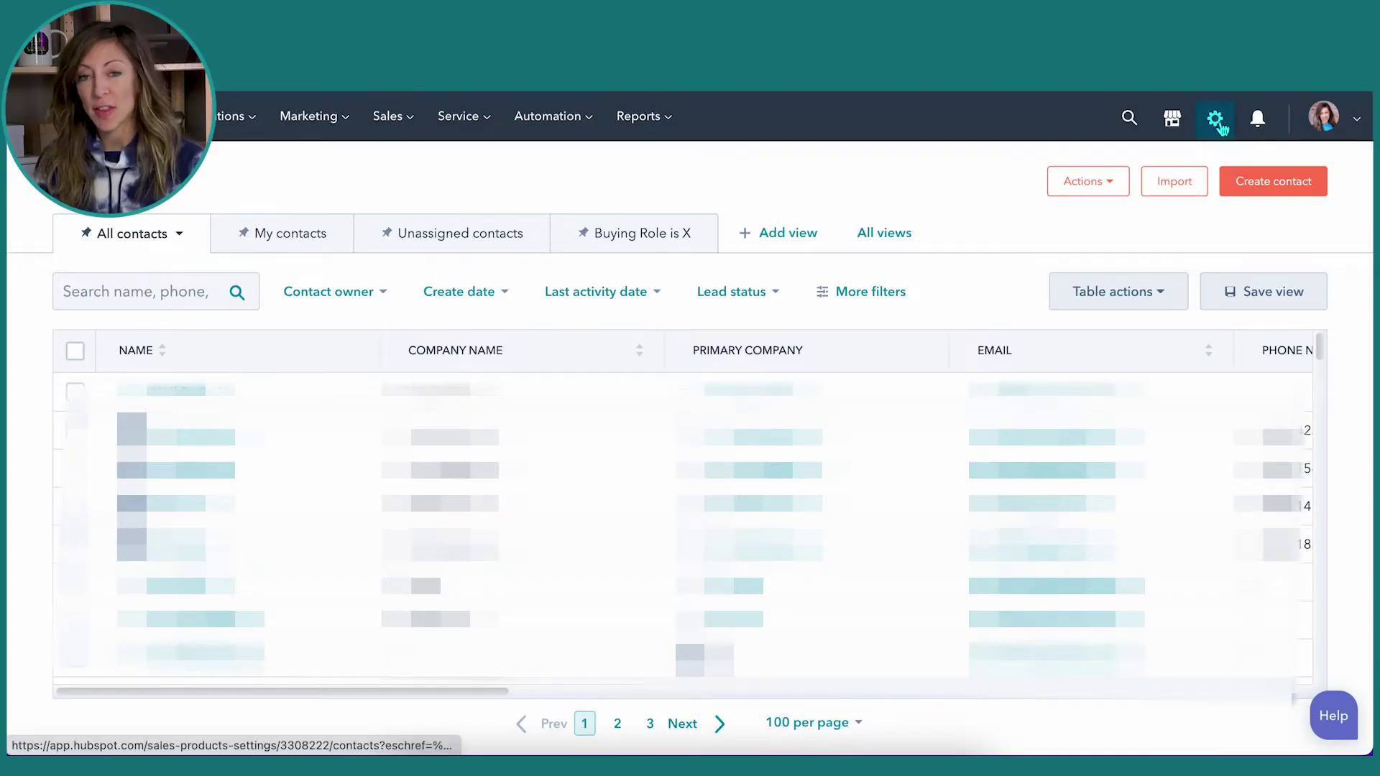
- From settings, open Users & Teams and start a new user, entering their e-mail address
click(1217, 119)
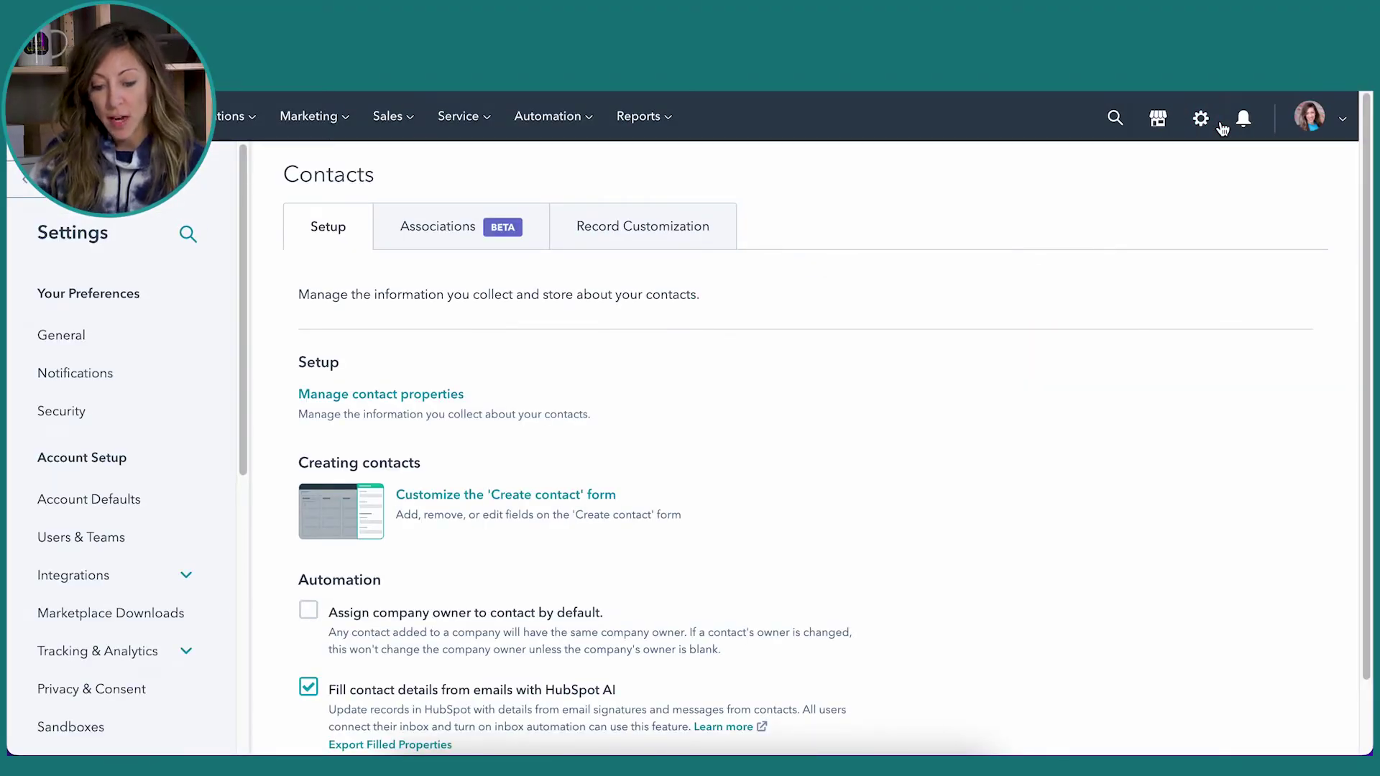
click(76, 537)
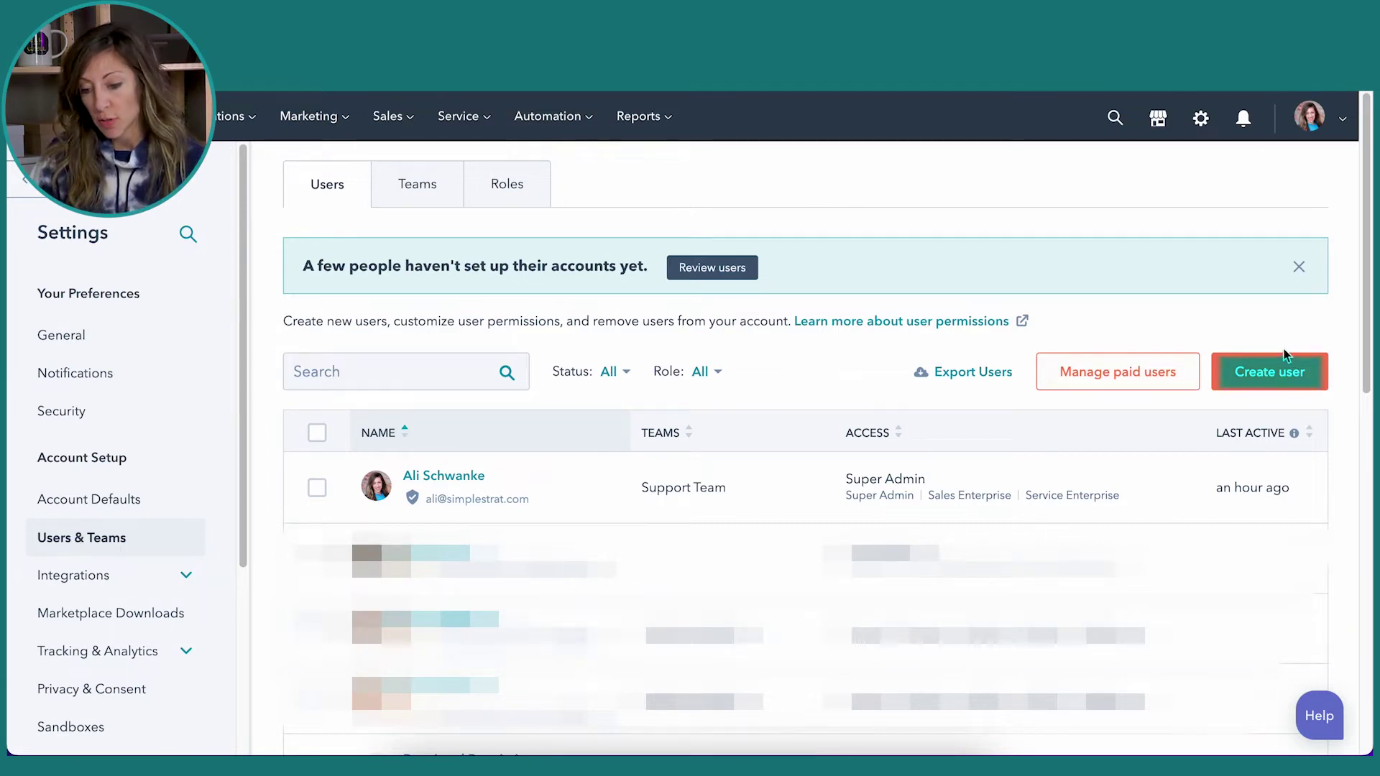
click(1268, 373)
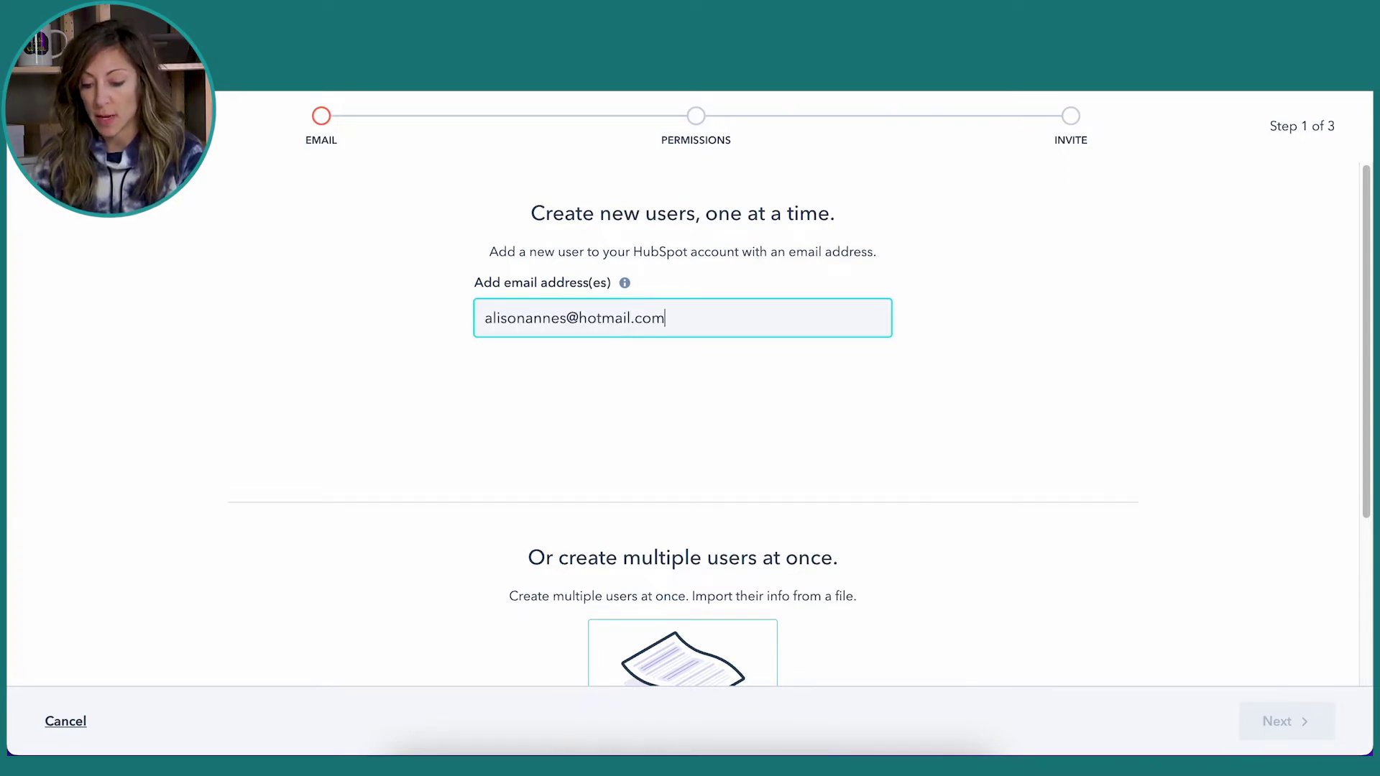
- Pick 'Start from scratch' for the new user's permissions to reach the CRM Access editor
click(1287, 723)
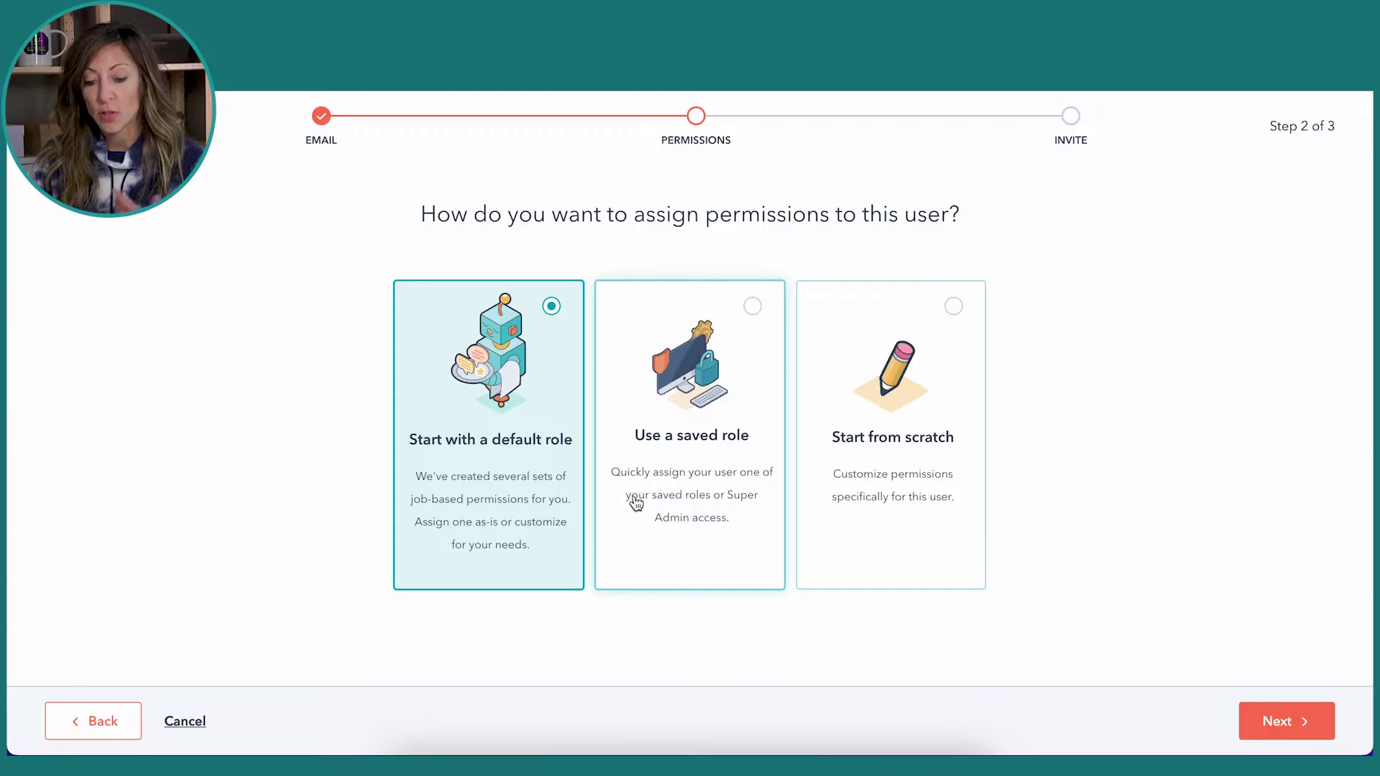
click(899, 423)
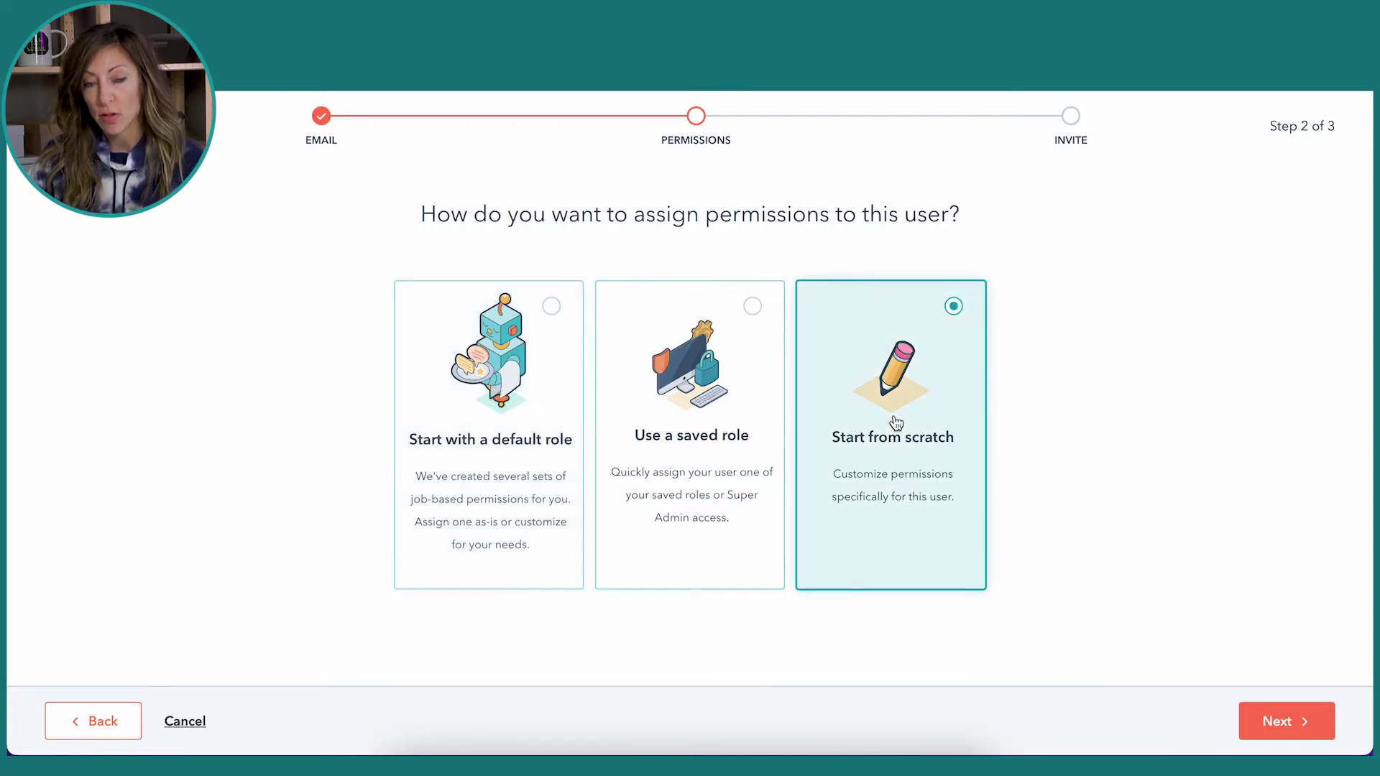
click(1305, 721)
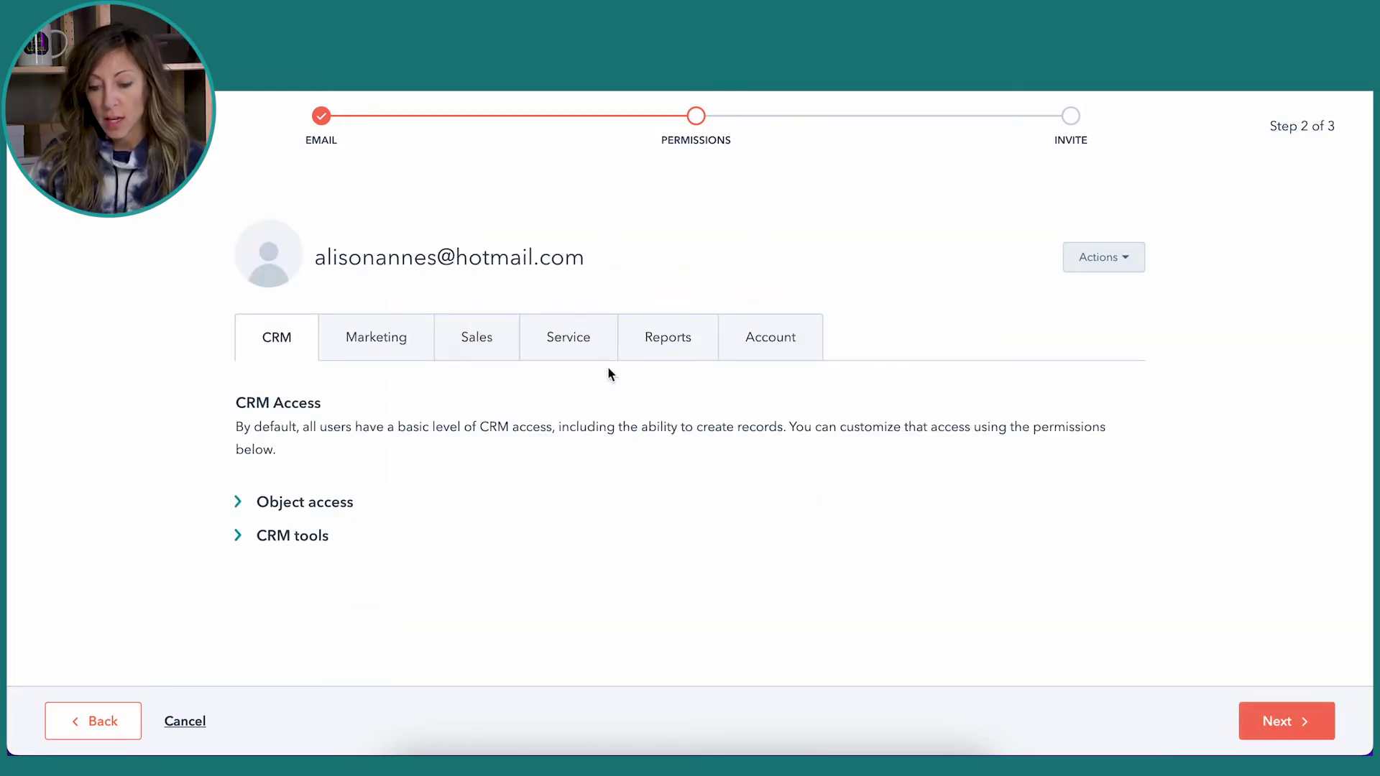
click(370, 335)
click(471, 337)
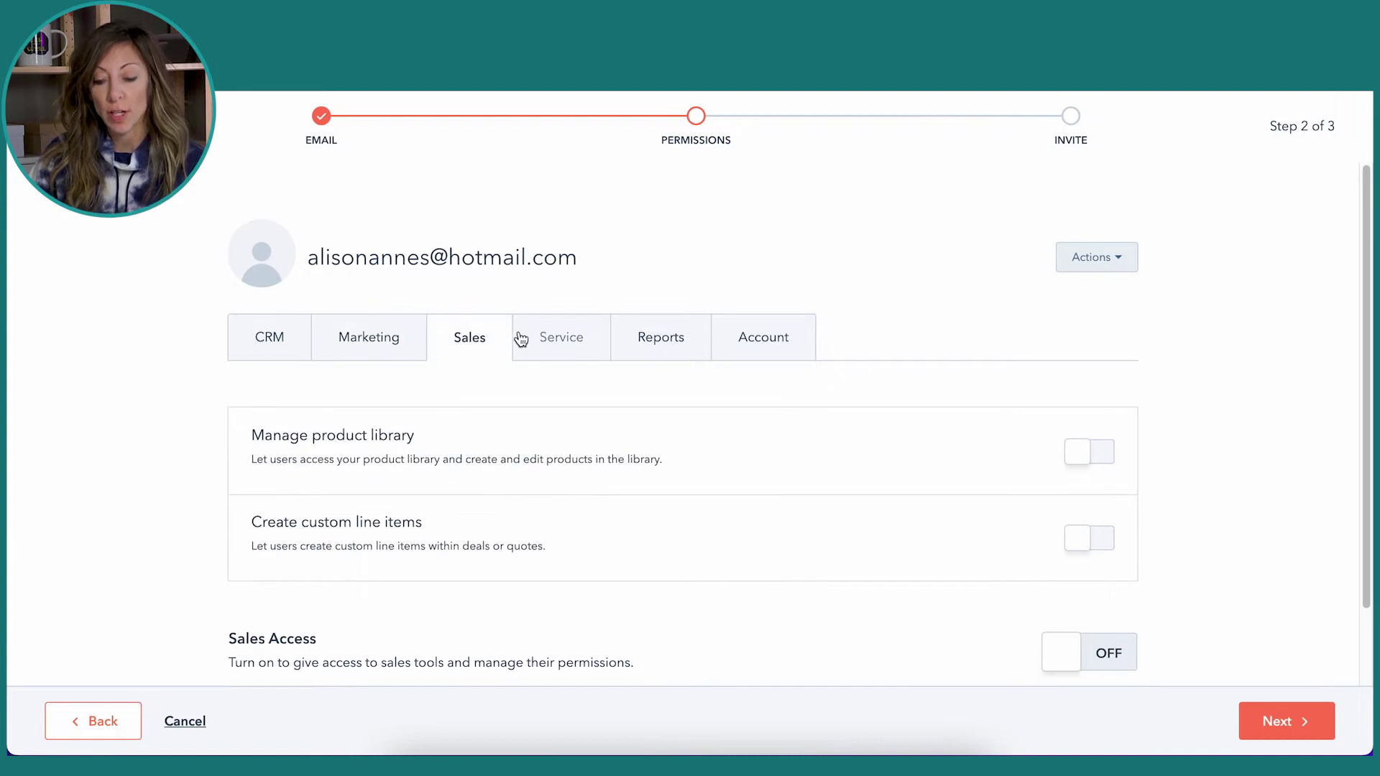
click(572, 338)
click(686, 338)
click(775, 339)
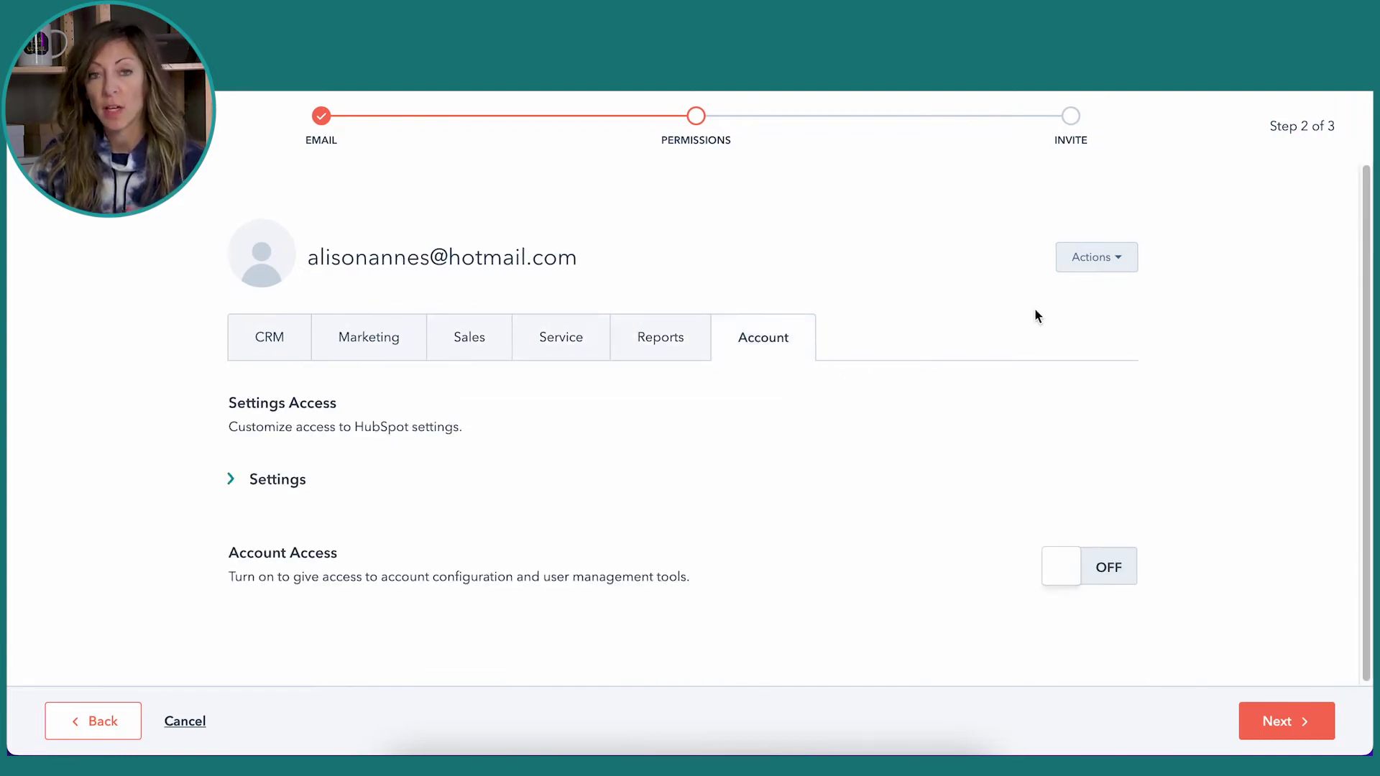
click(1094, 272)
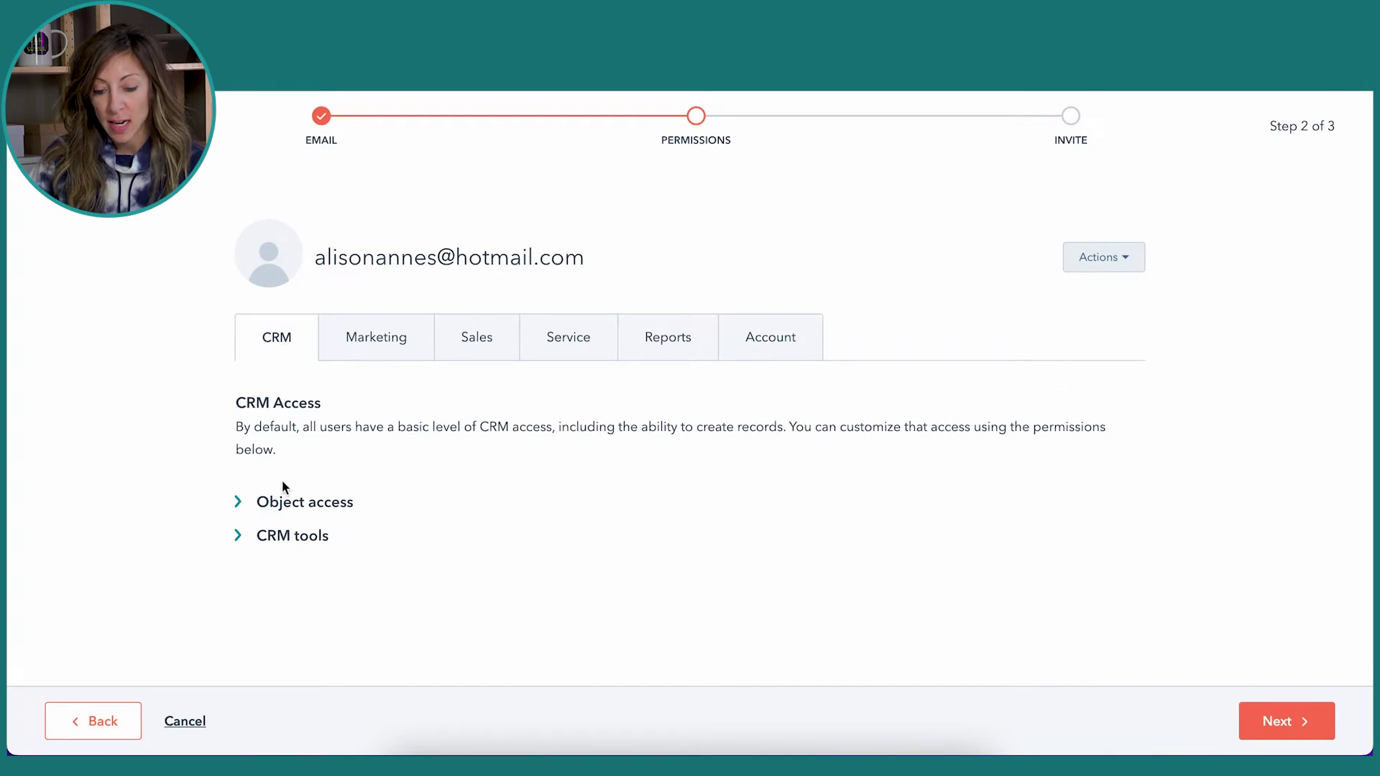
- Expand Object access and keep contact and company delete access at None, leaving defaults
click(242, 504)
scroll(422, 520, down, 5)
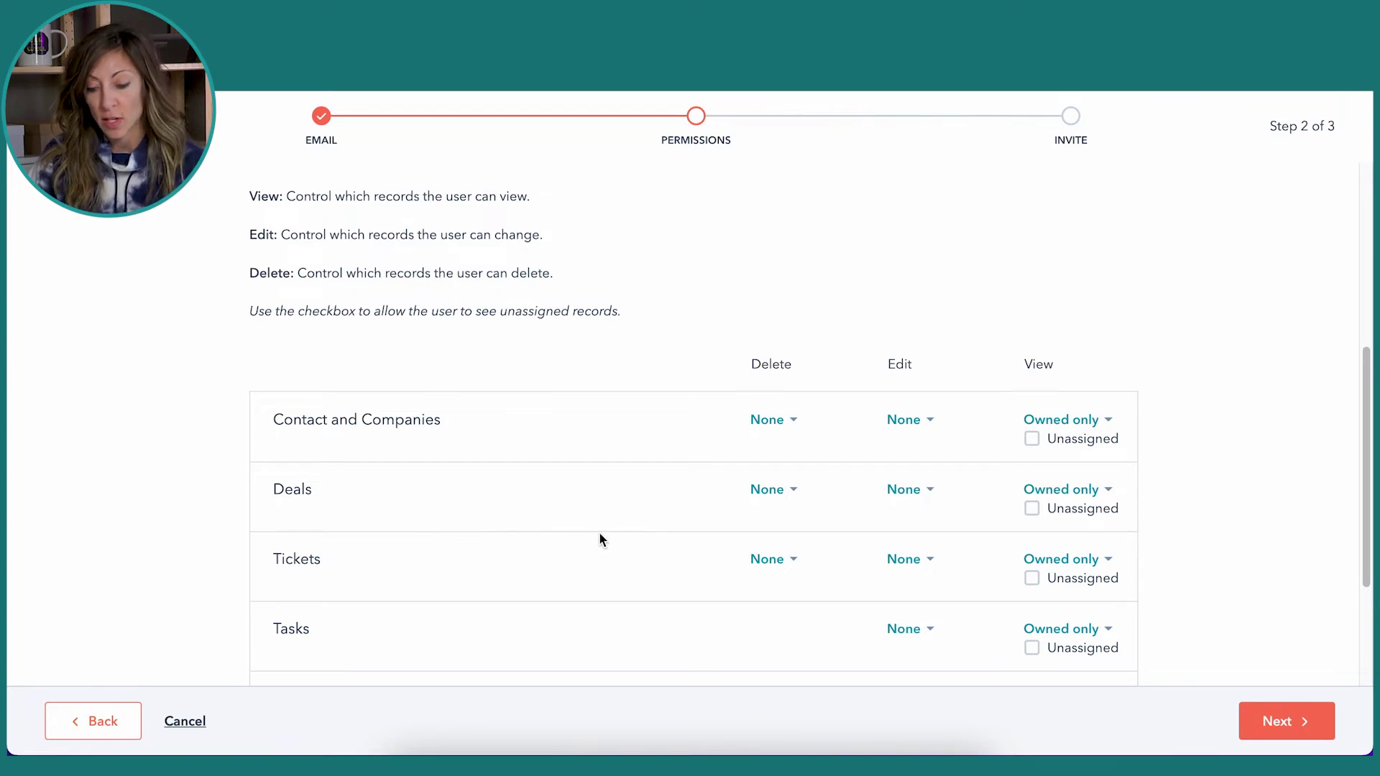
scroll(599, 533, down, 2)
click(789, 261)
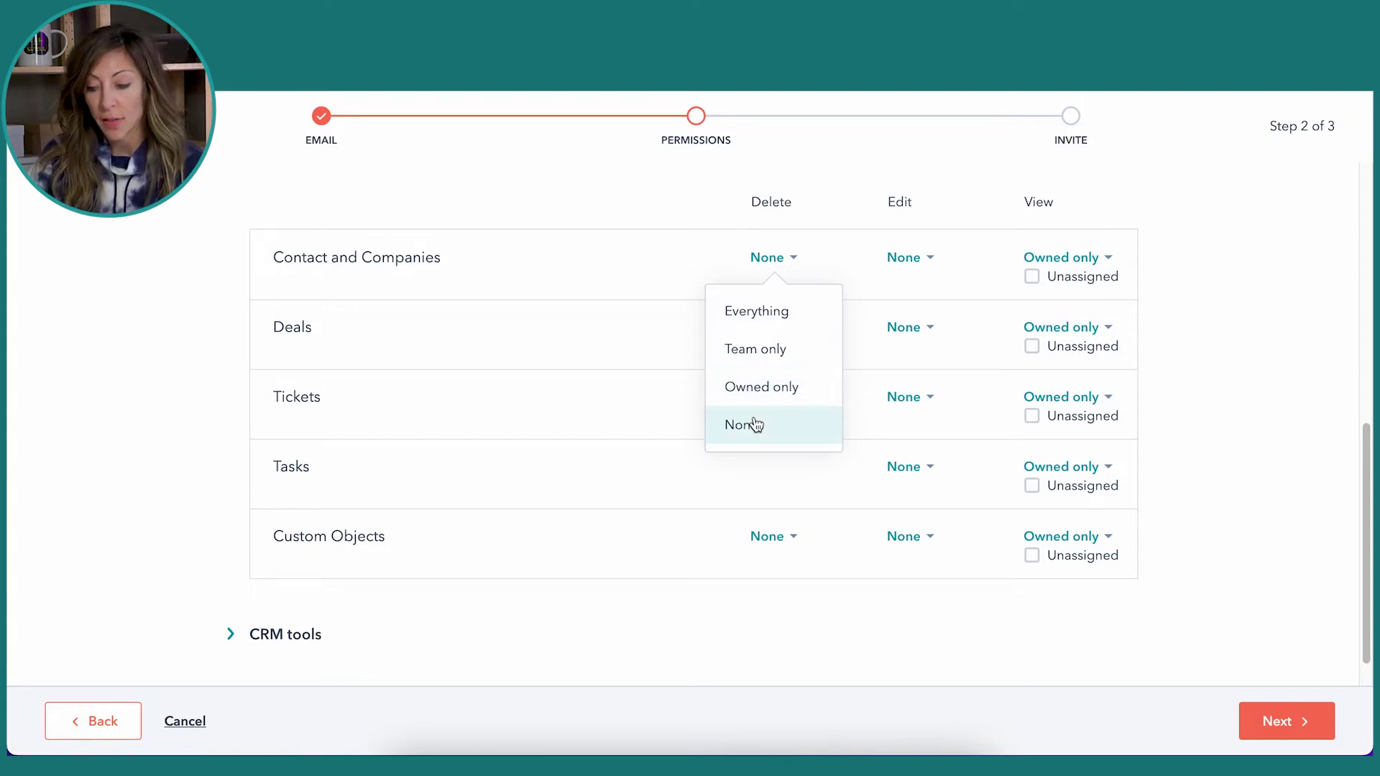
click(1200, 282)
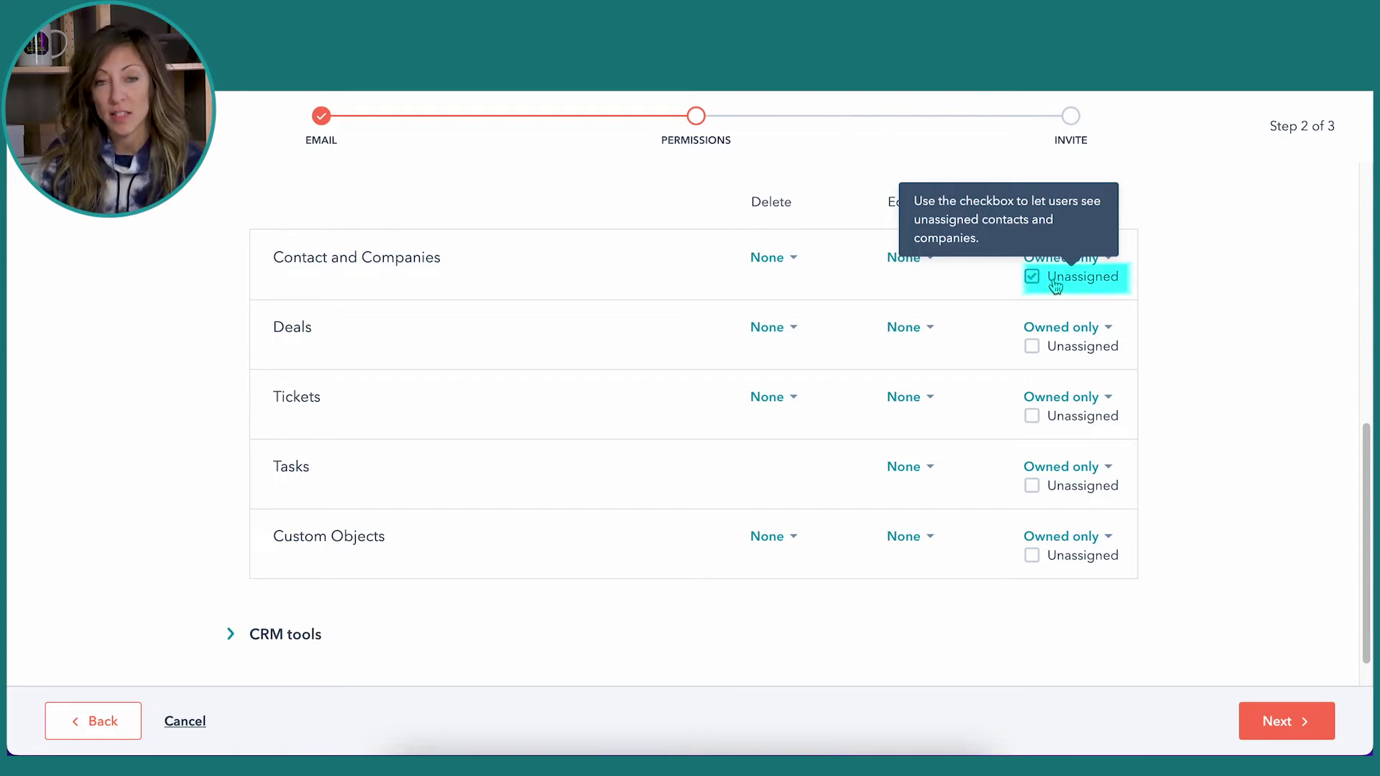
click(1056, 279)
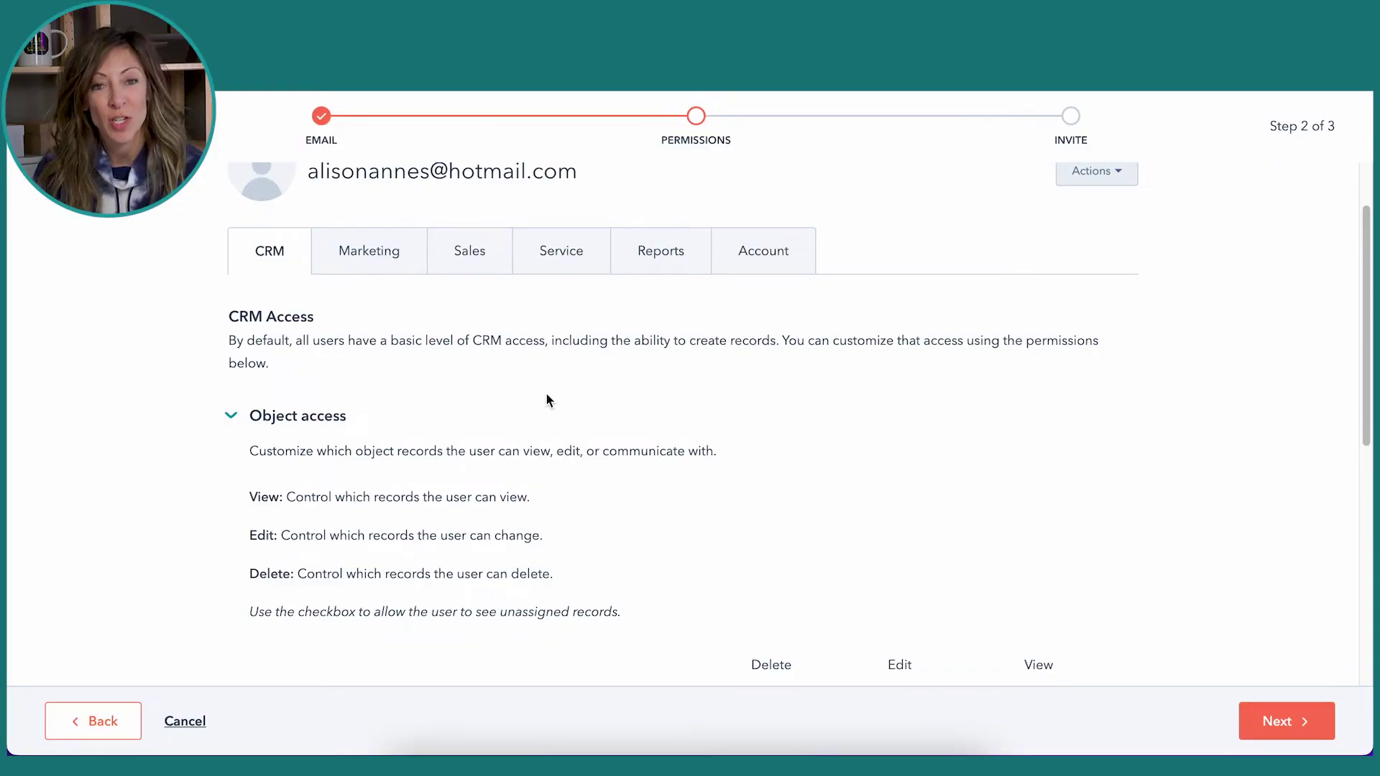
- Review the Marketing, Sales, Service, Reports and Account permissions, then step back
click(378, 253)
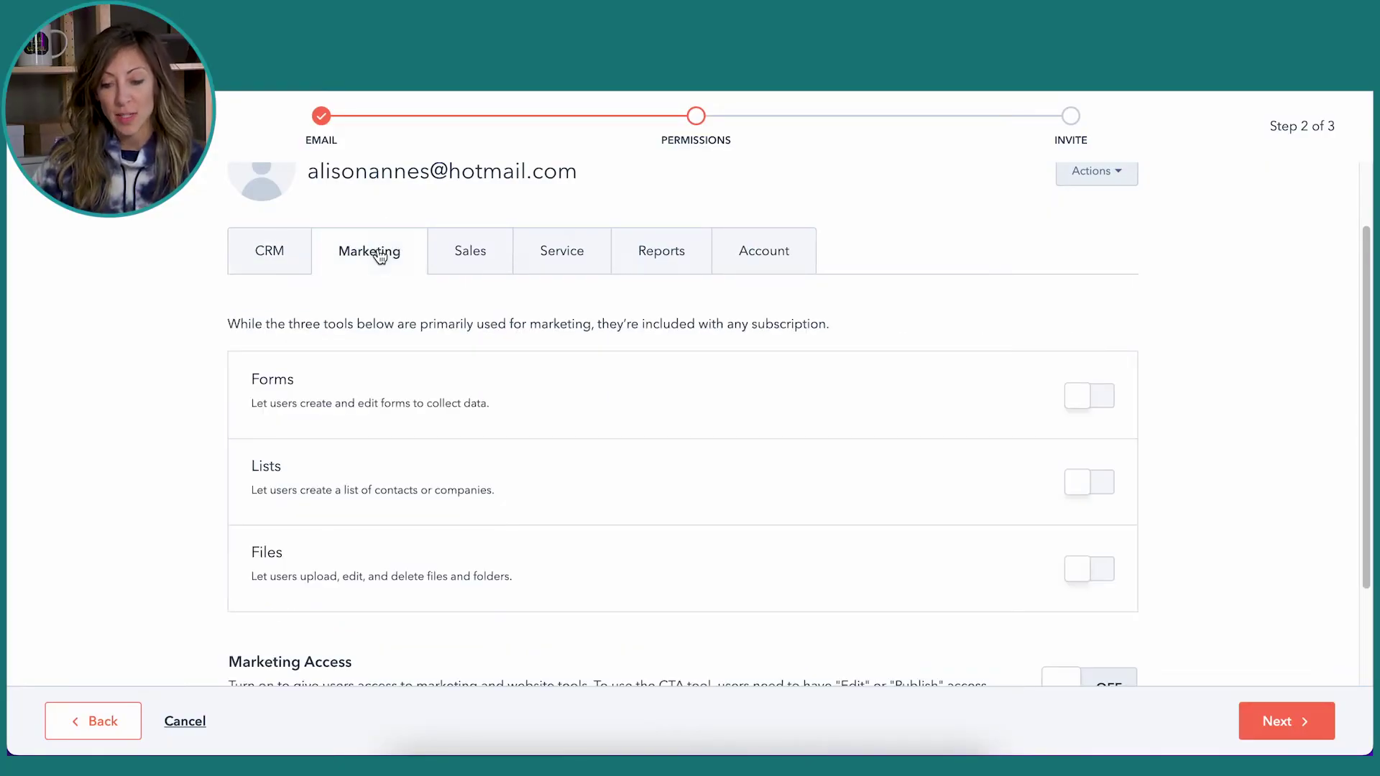
click(493, 263)
click(528, 263)
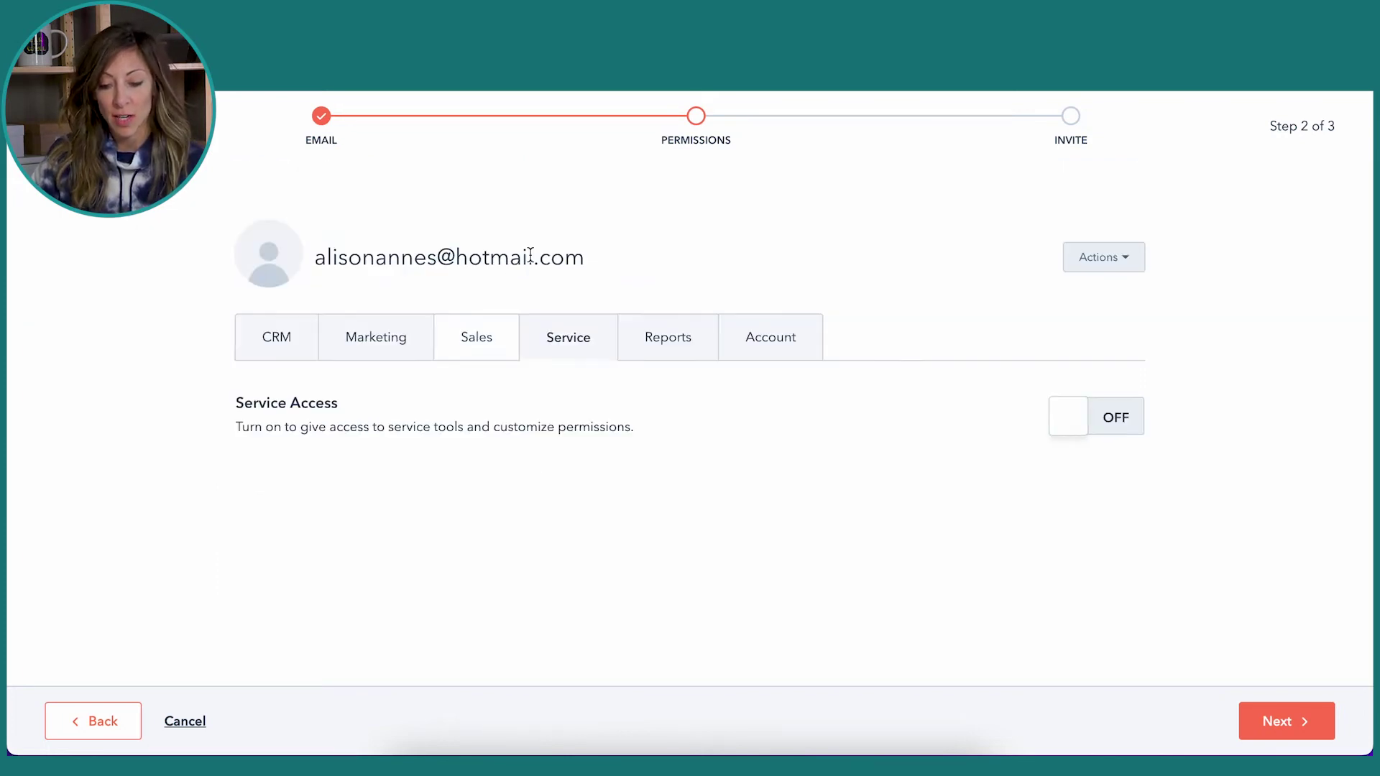
click(659, 338)
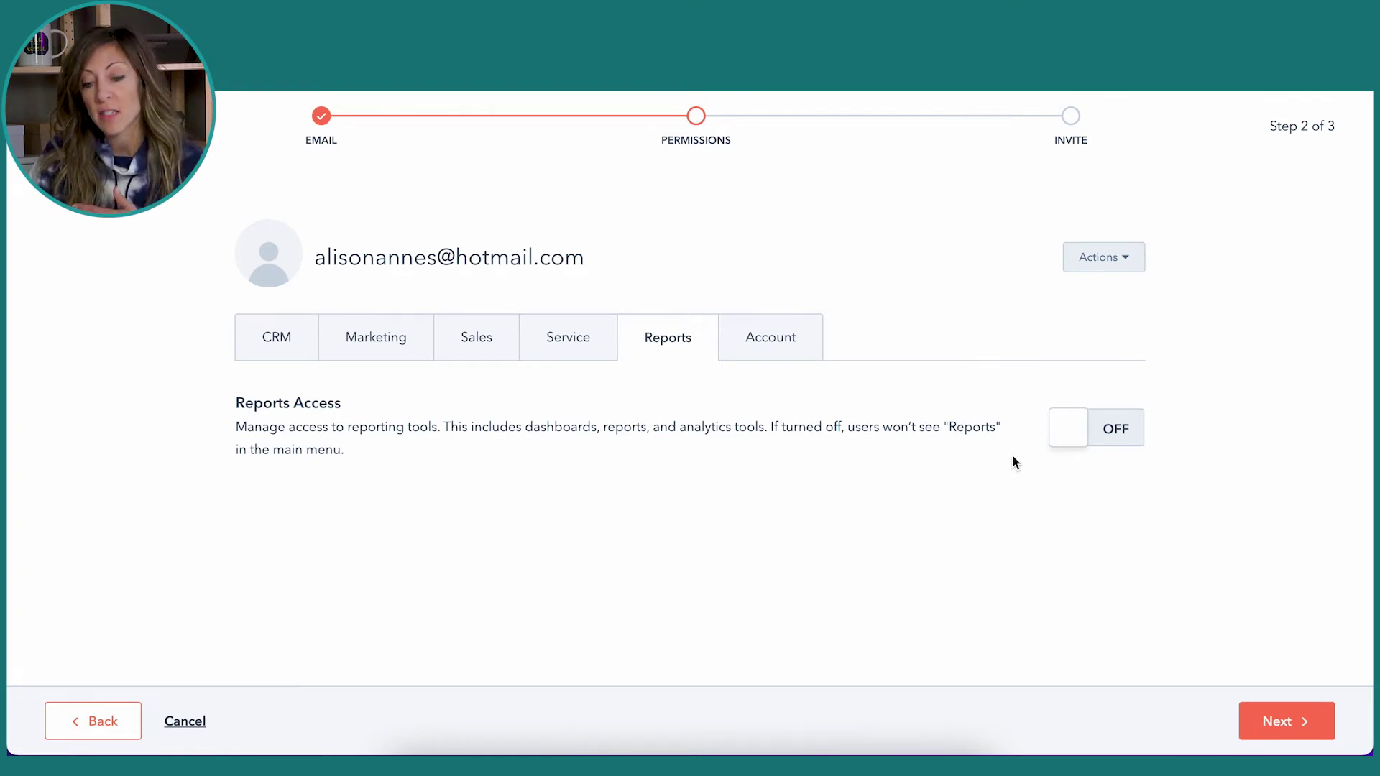
click(565, 361)
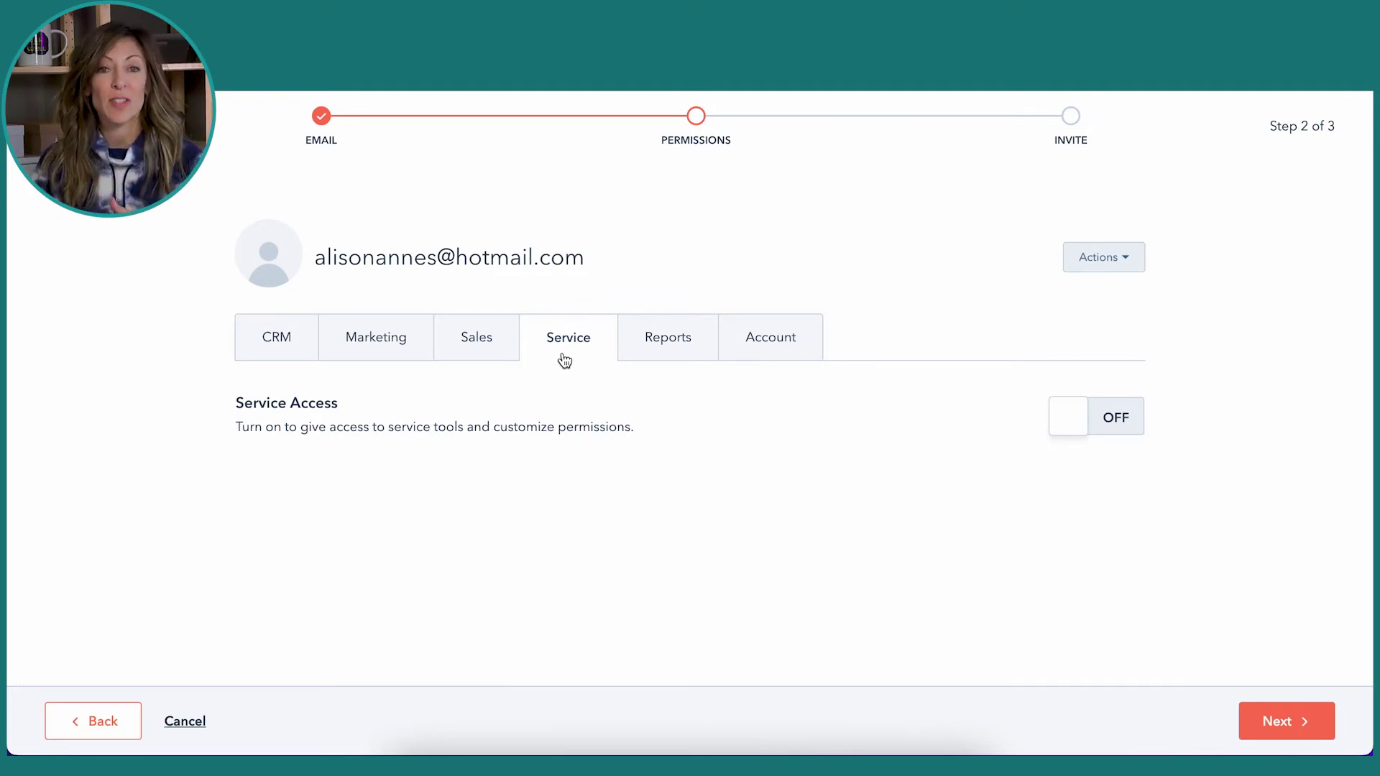
click(680, 344)
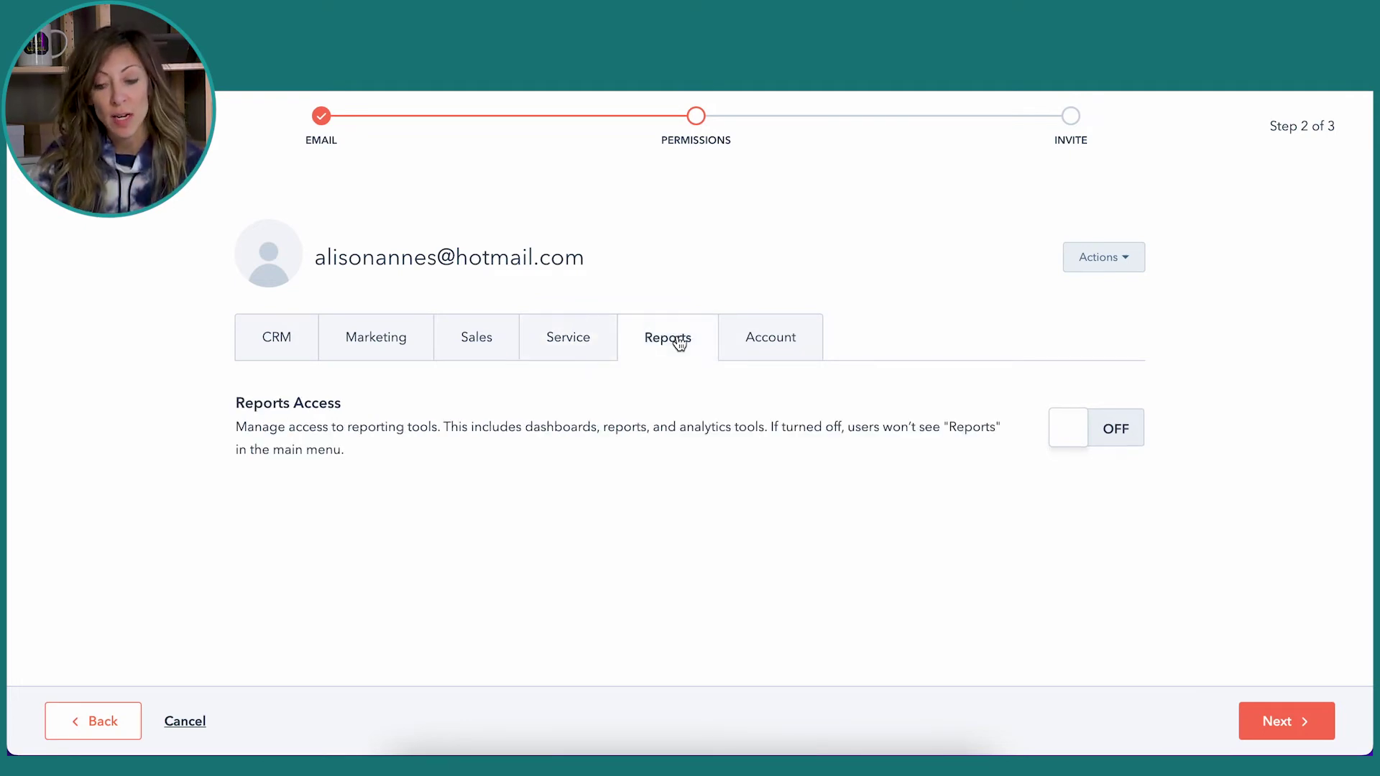
click(755, 346)
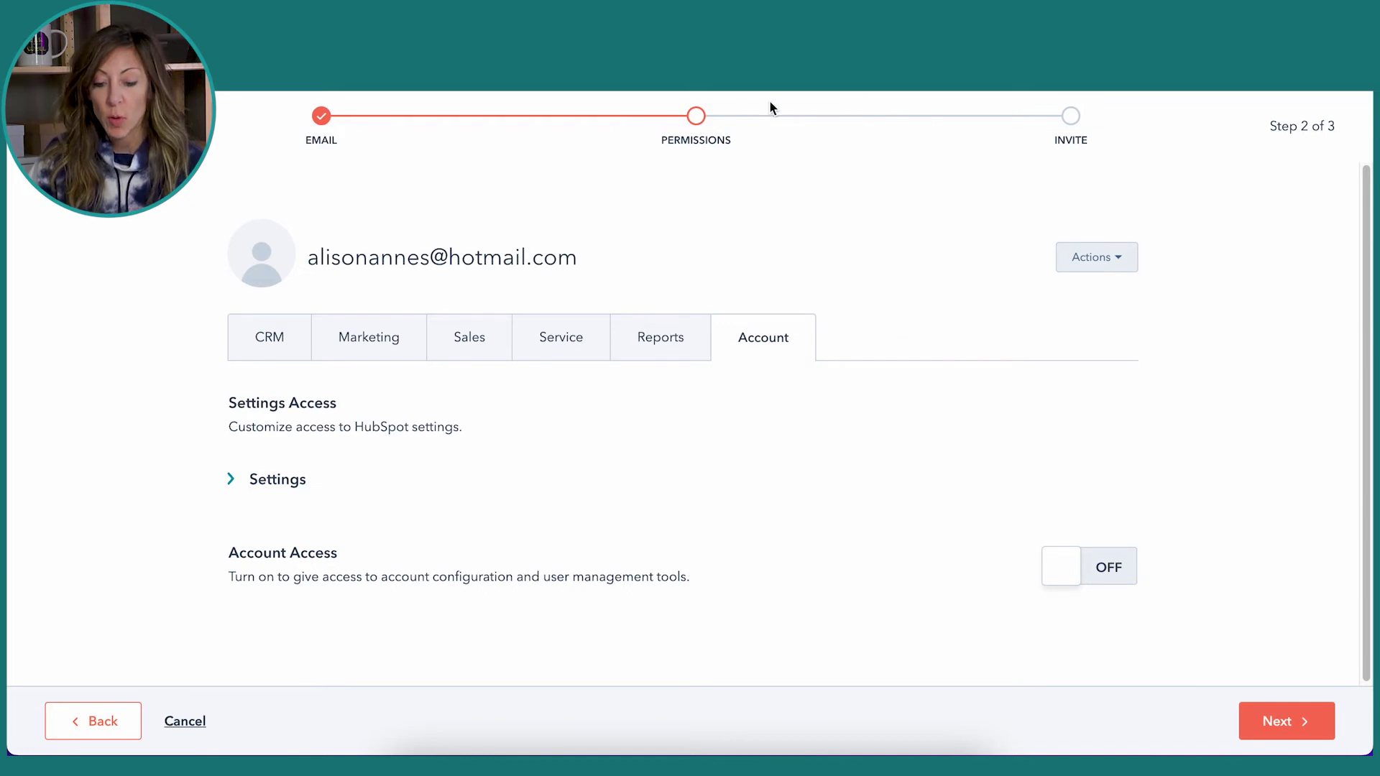
click(120, 719)
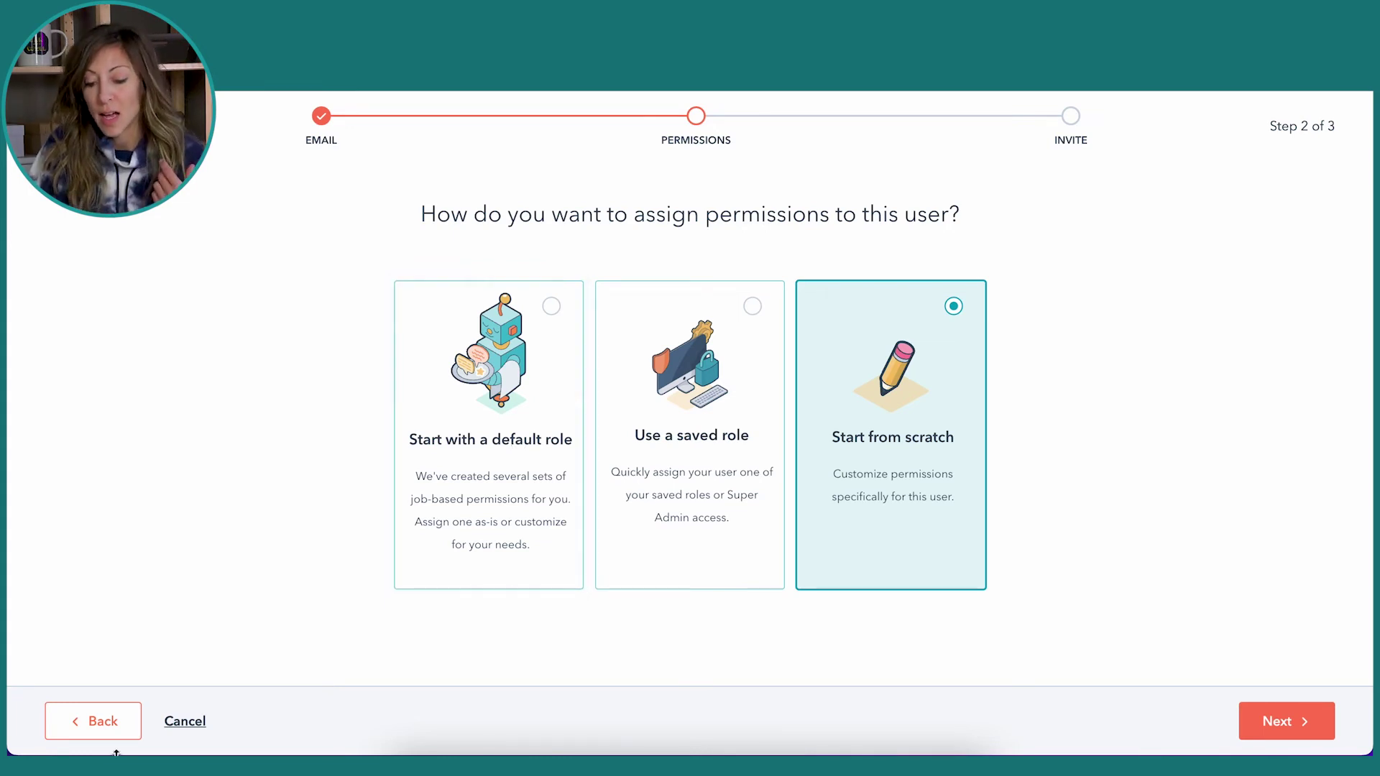
- Cancel and discard the unsaved user, then show the Roles list with its five roles
click(88, 728)
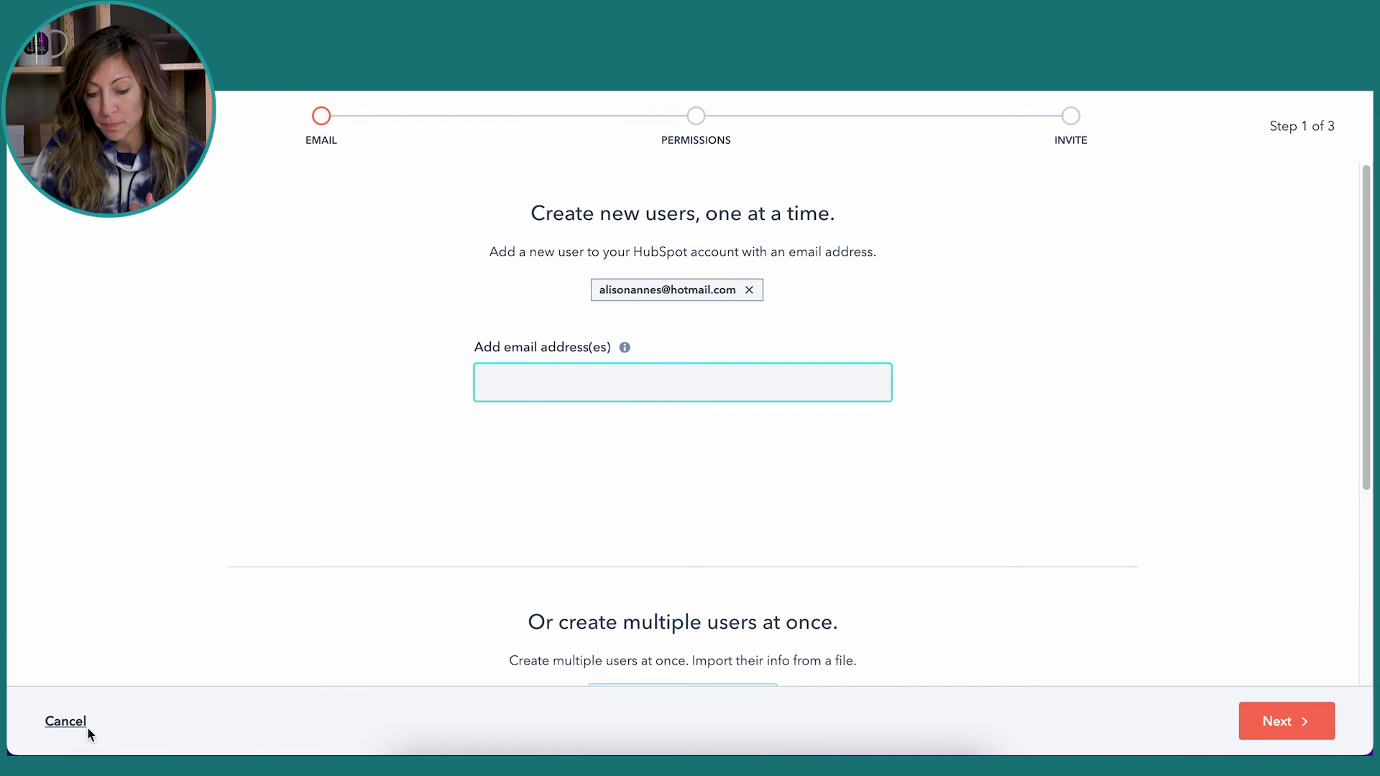
click(86, 726)
click(570, 295)
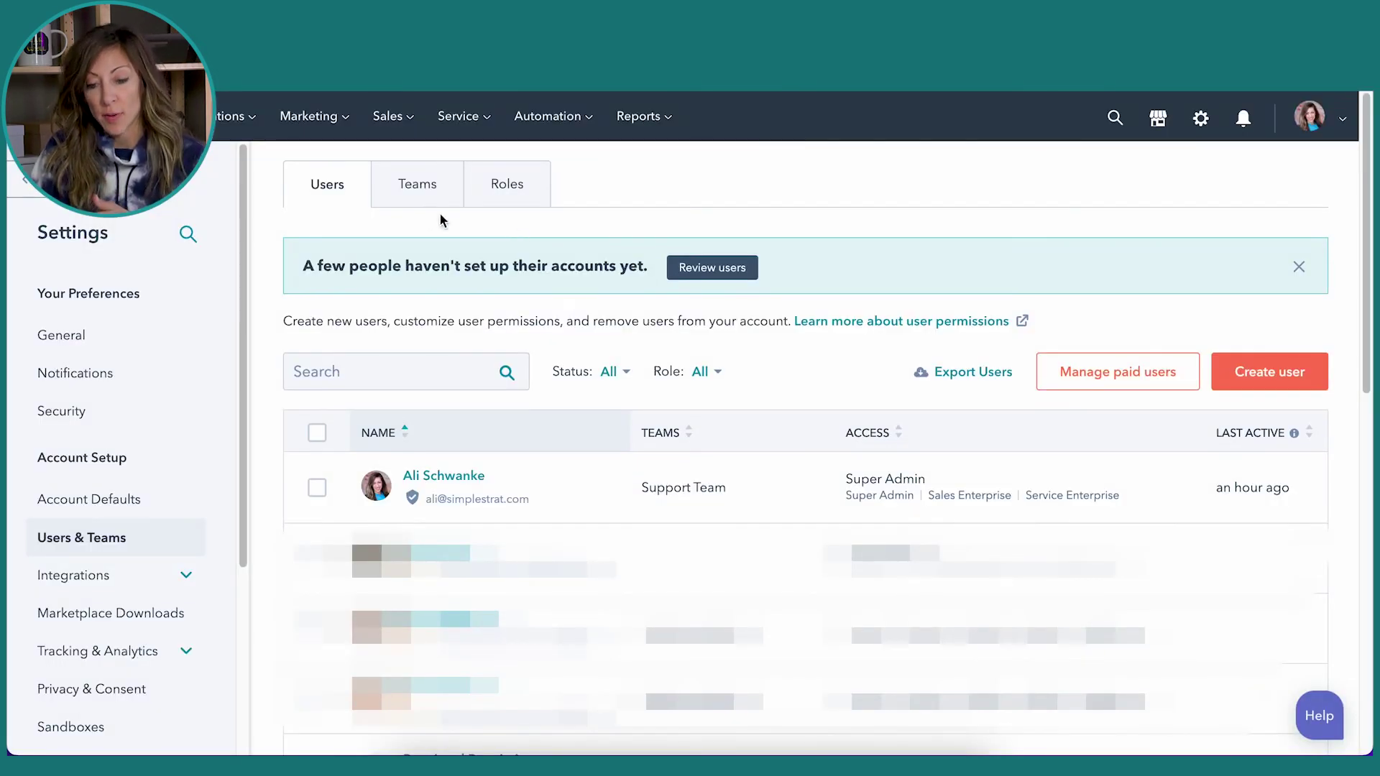
click(419, 187)
click(509, 176)
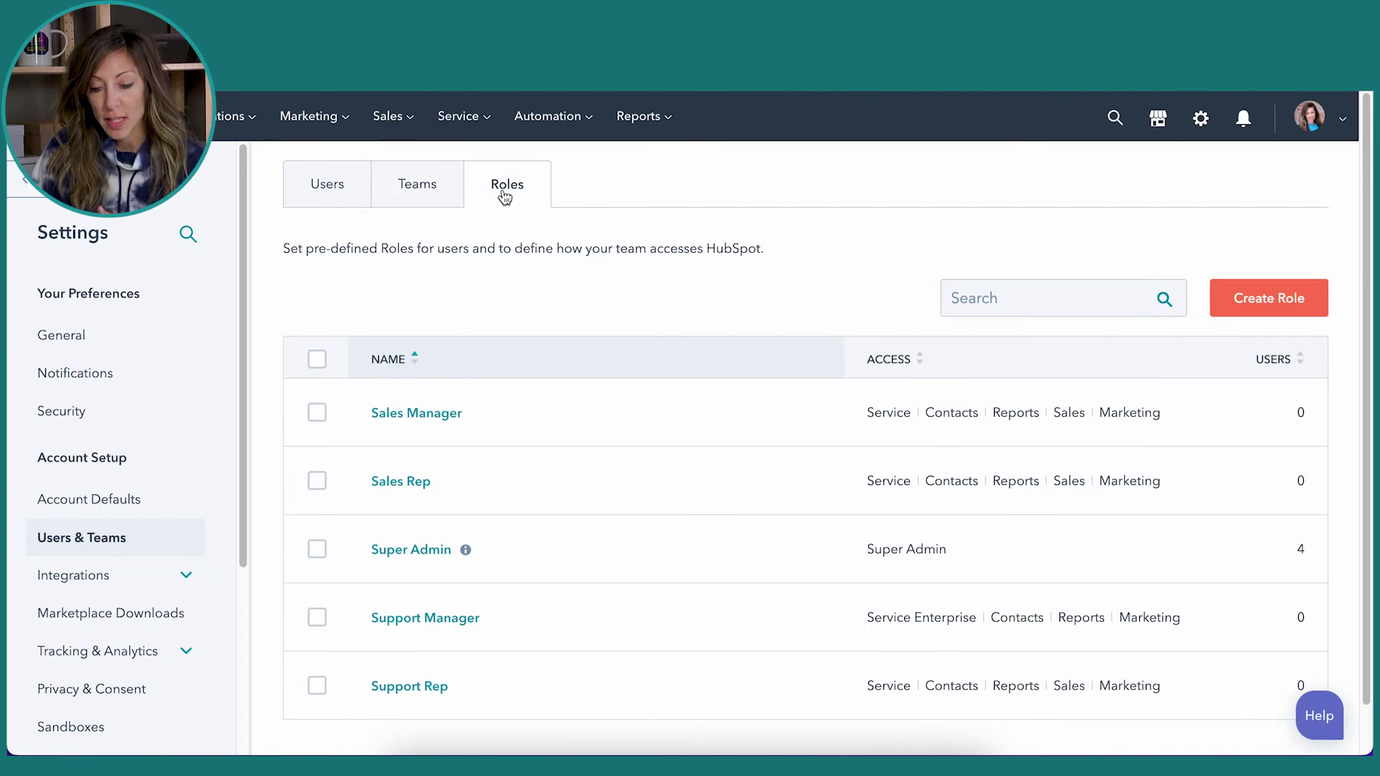